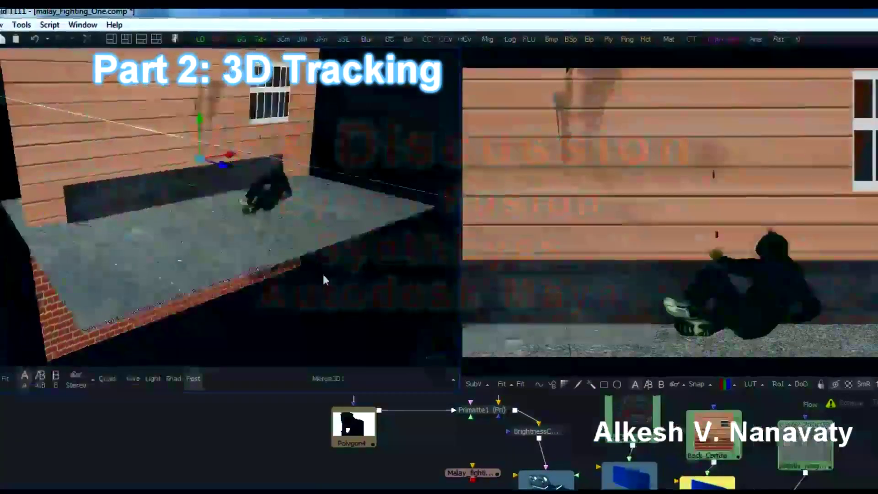
mouse_move(321, 272)
middle_mouse_down("alt")
mouse_move(248, 262)
mouse_move(319, 286)
middle_mouse_up("alt")
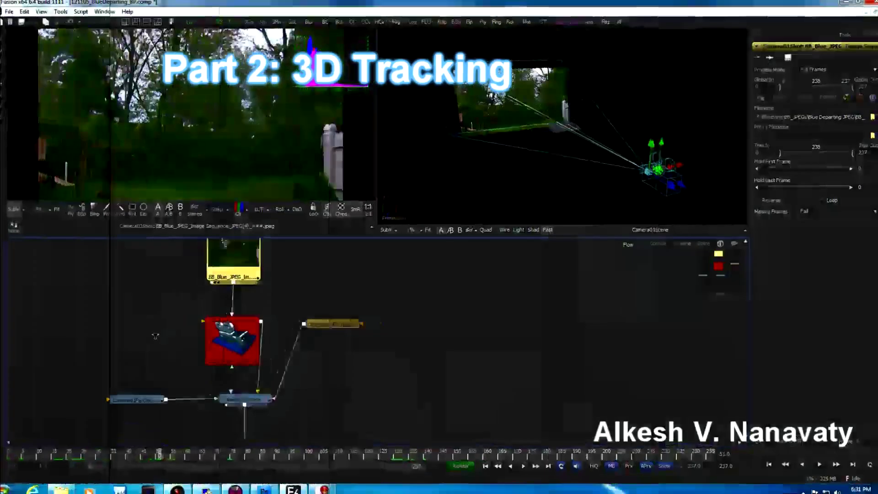
scroll(196, 336, "up", 6, "ctrl")
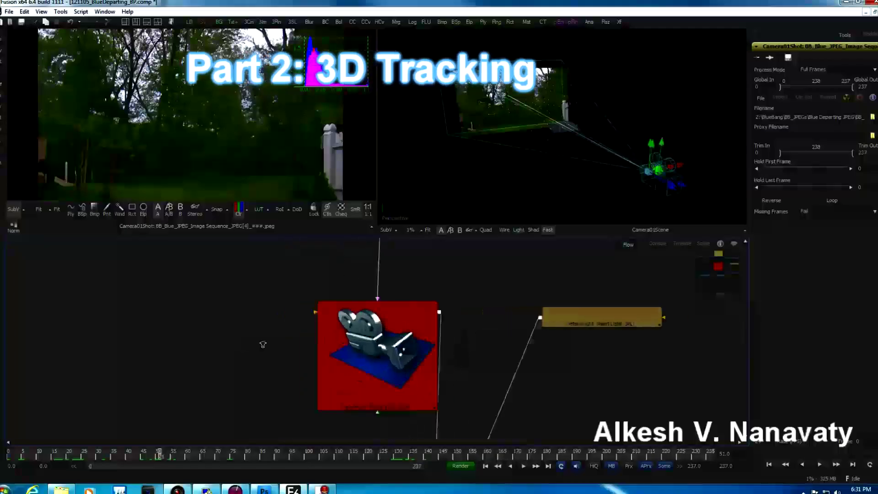
scroll(263, 344, "down", 6, "ctrl")
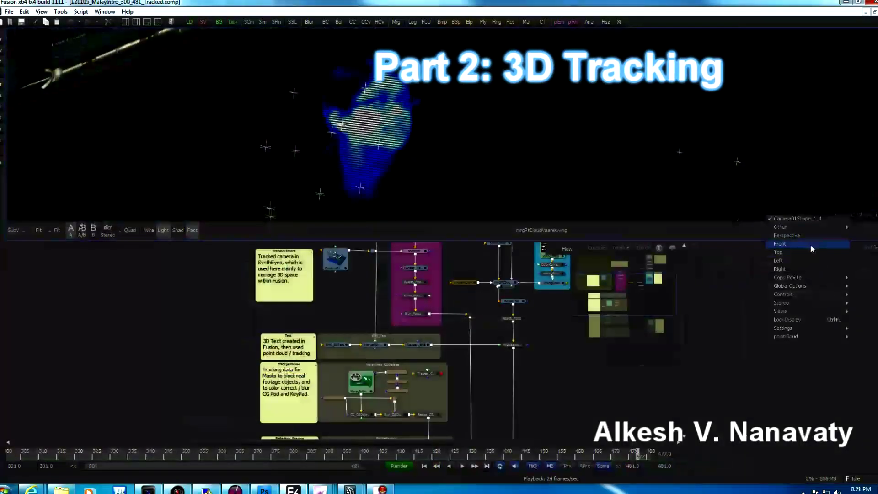
left_click(811, 238)
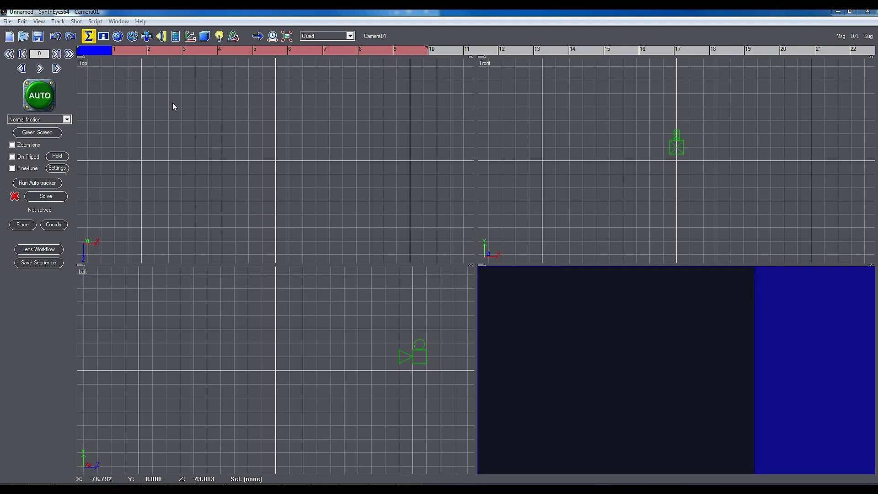
Create a new shot from the Blue Walking FamRoom JPEG image sequence, using the HV20 camera preset
left_click(10, 36)
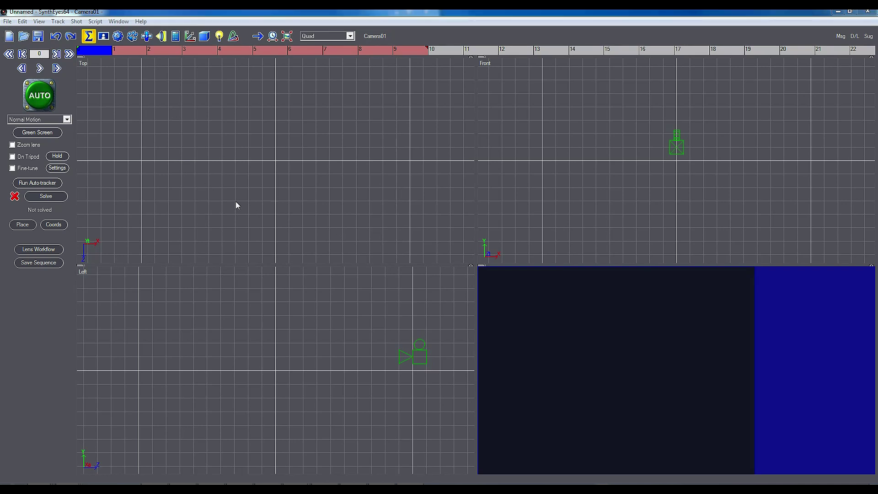
double_click(163, 110)
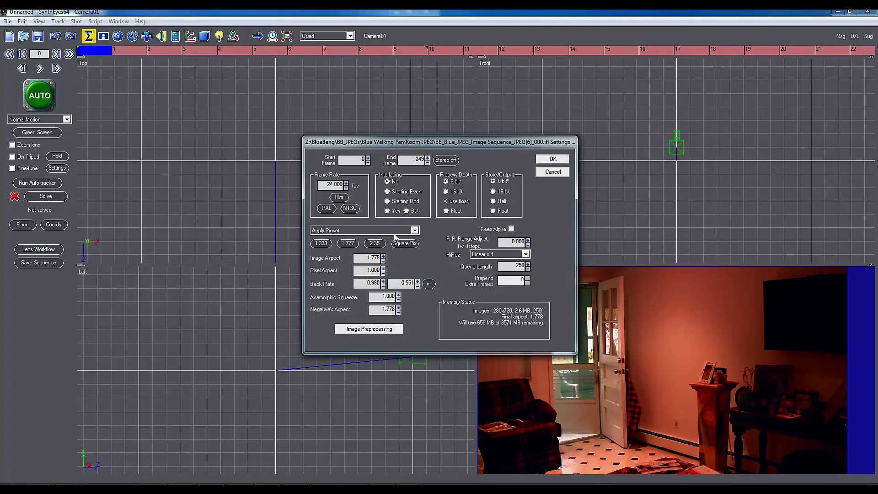
left_click(414, 230)
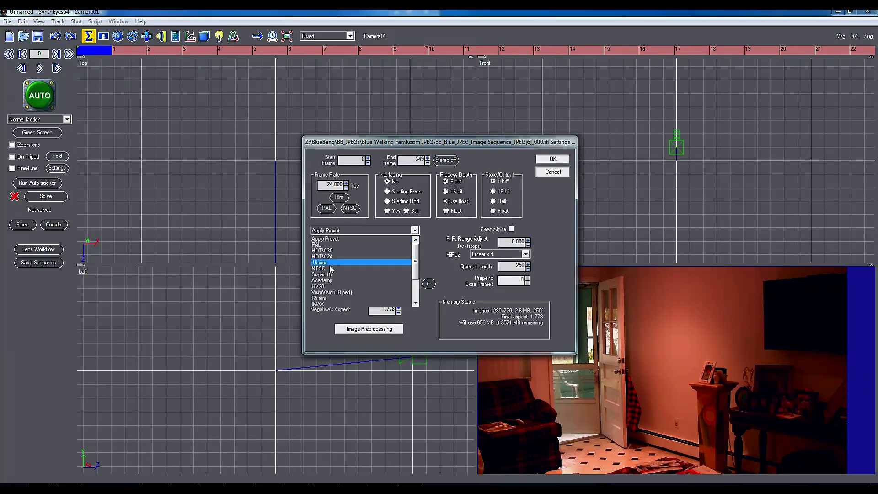
left_click(331, 287)
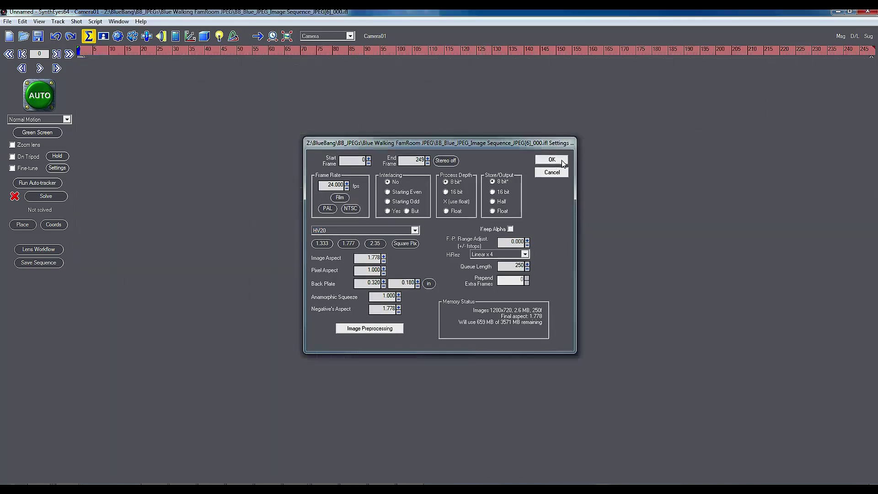
left_click(562, 163)
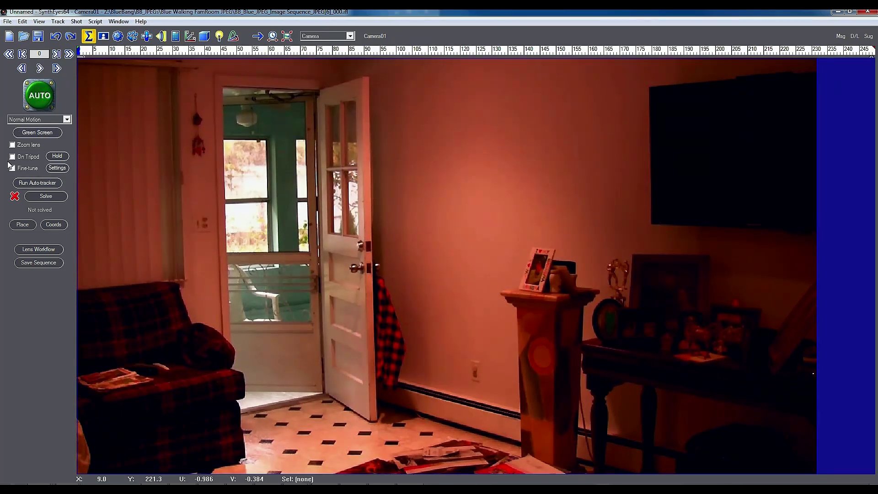
Enable On Tripod and Fine-tune, run the automatic track and solve, and accept the solver report
left_click(13, 157)
left_click(12, 168)
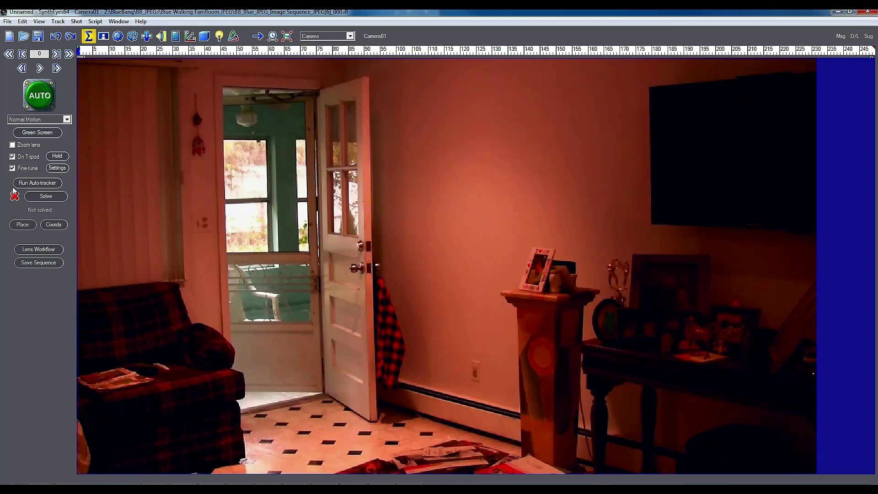
left_click(38, 102)
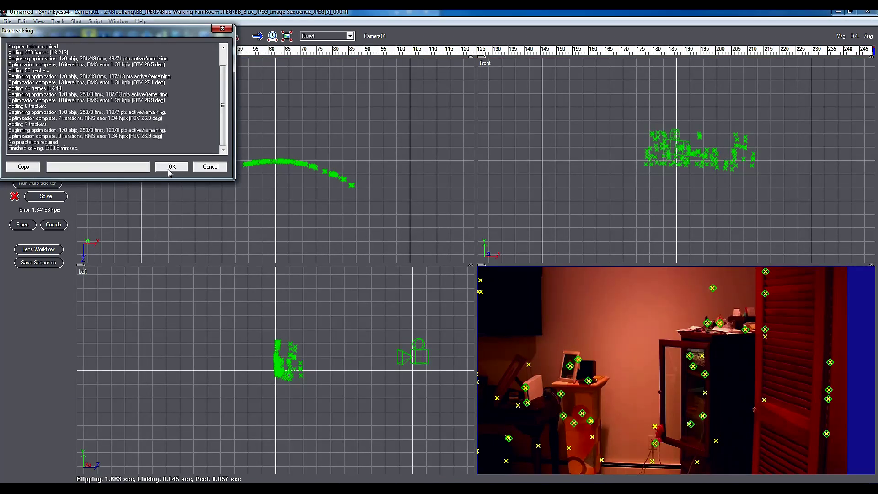
left_click(172, 167)
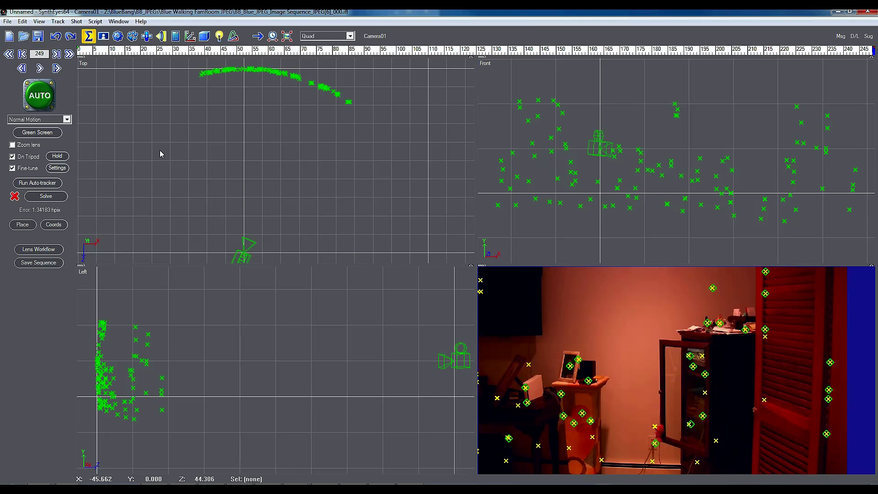
Clean up the trackers, including the high-error ones at the default thresholds, and solve the camera again
key("shift+c")
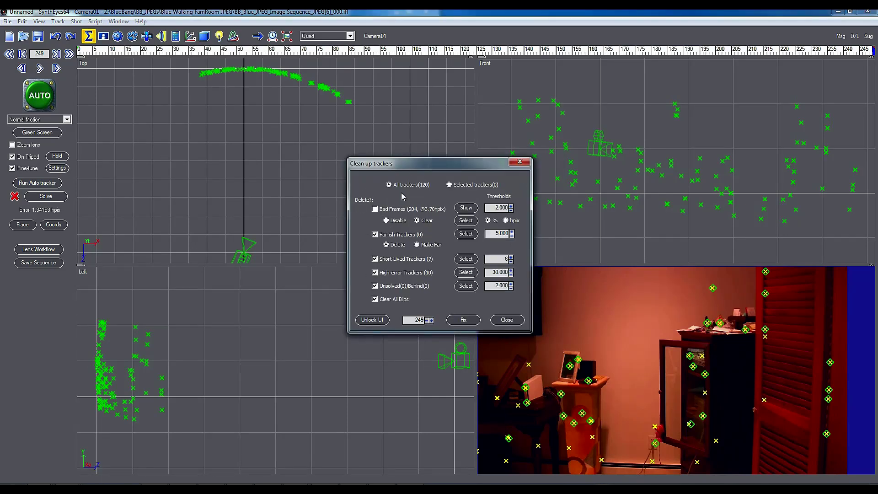
left_click(465, 272)
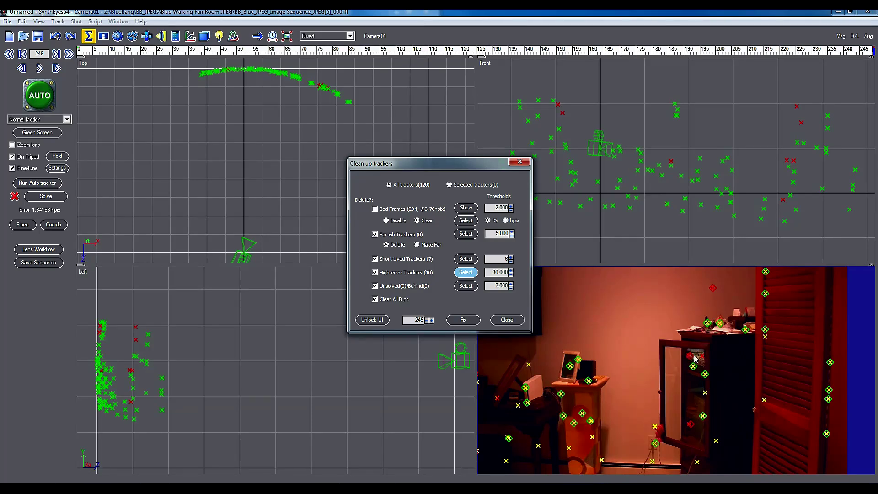
left_click(463, 319)
left_click(53, 199)
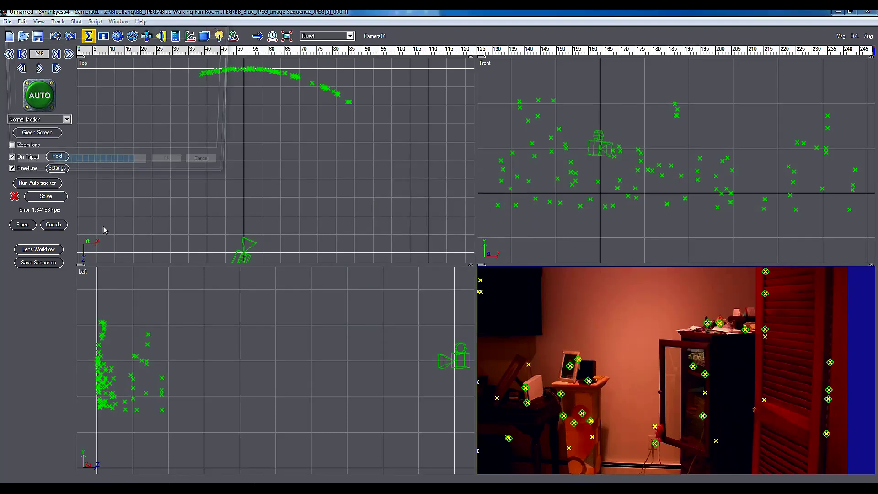
left_click(172, 167)
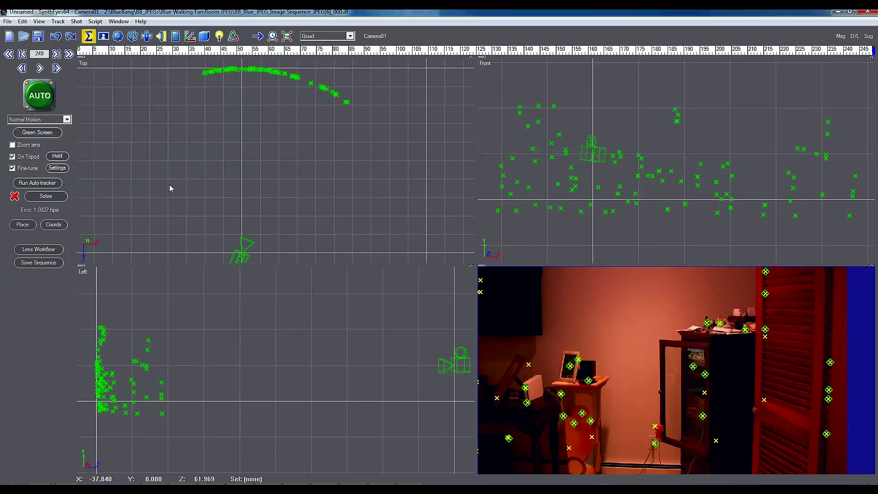
Scrub and play through the shot to examine how well the solved trackers stick to the footage
left_click_drag(707, 51, 679, 59)
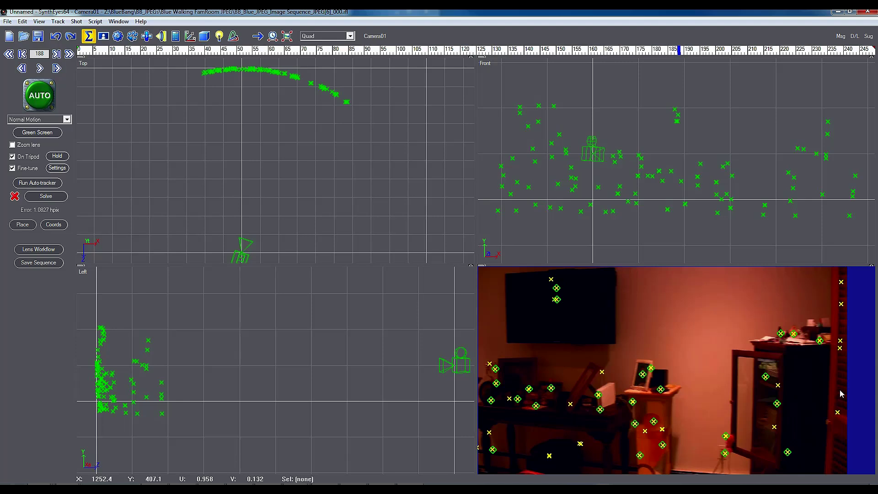
left_click_drag(678, 50, 873, 51)
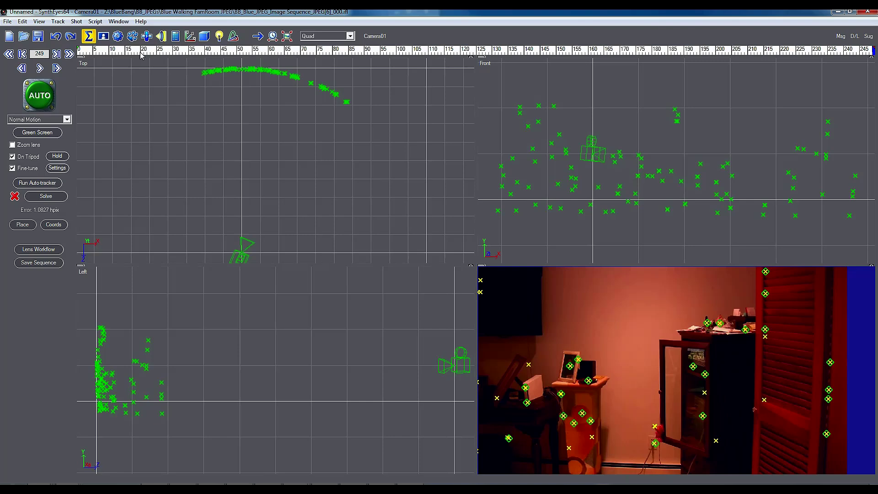
left_click(234, 50)
left_click_drag(257, 56, 470, 69)
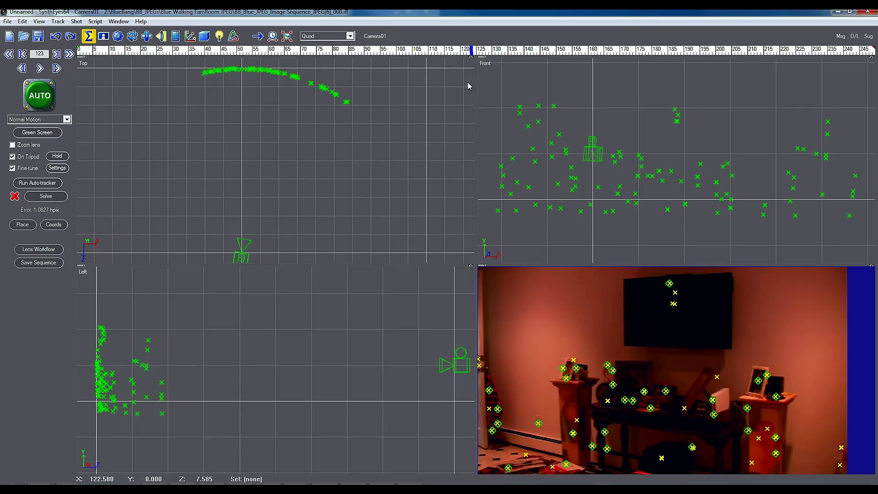
mouse_move(470, 49)
left_mouse_down()
mouse_move(232, 49)
mouse_move(548, 73)
mouse_move(860, 76)
left_mouse_up()
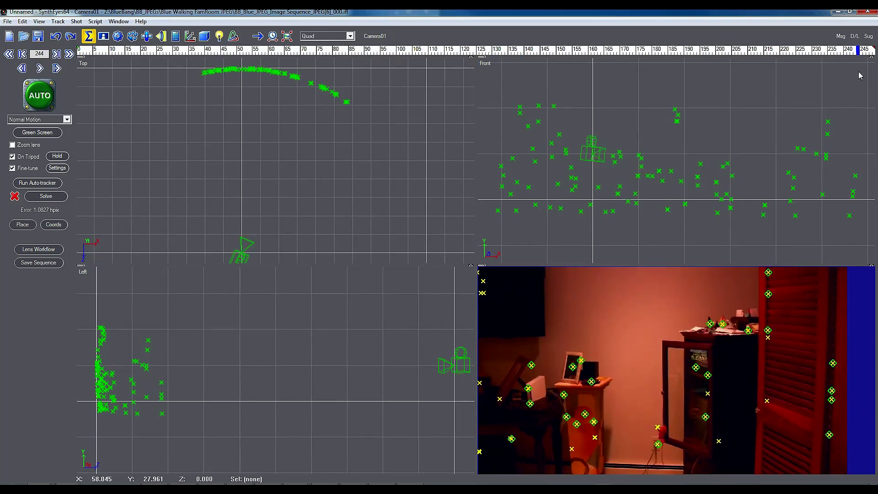
mouse_move(859, 76)
left_mouse_down()
mouse_move(595, 87)
mouse_move(723, 90)
mouse_move(665, 98)
left_mouse_up()
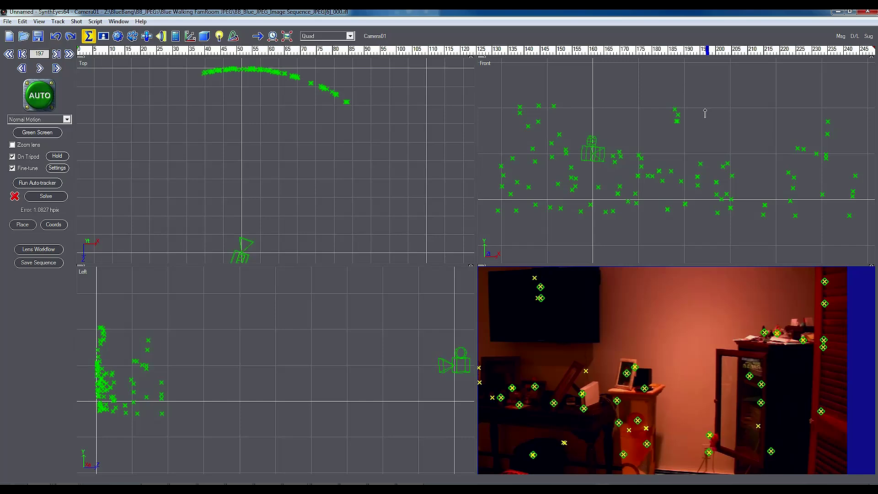
key("space")
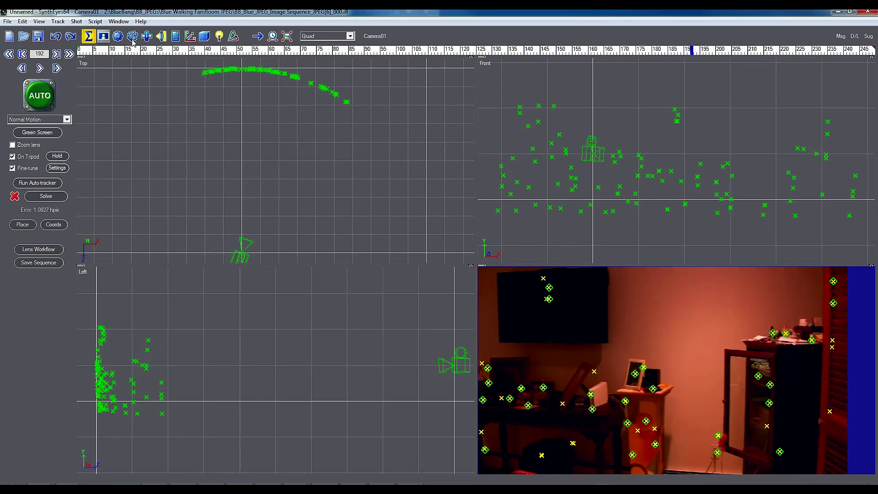
Turn on Calculate Distortion for the lens and re-solve the camera, accepting the solver report
left_click(161, 36)
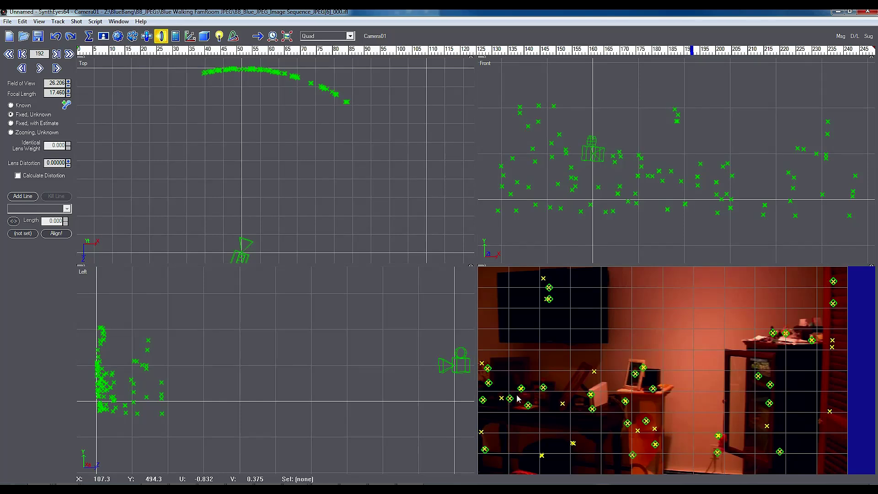
left_click(17, 176)
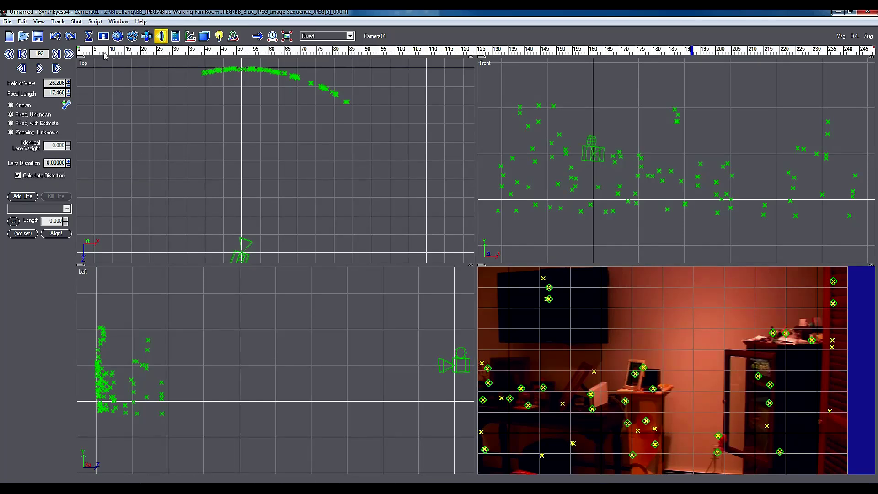
left_click(89, 35)
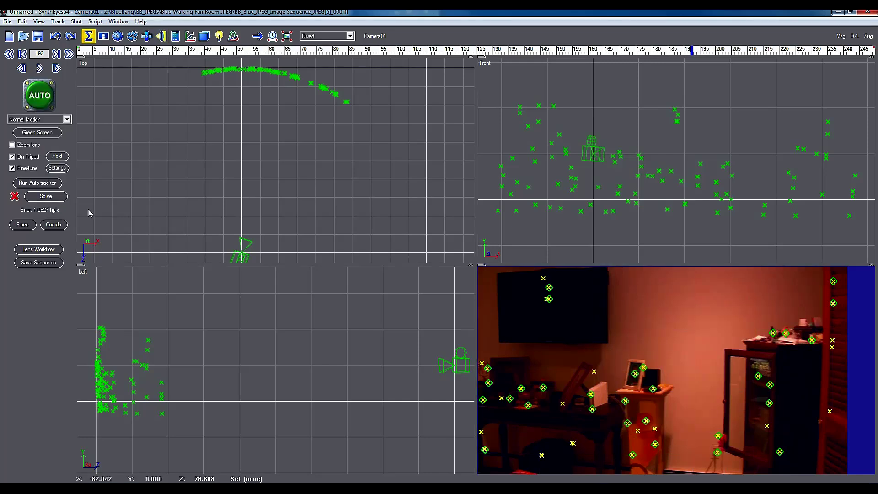
left_click(46, 197)
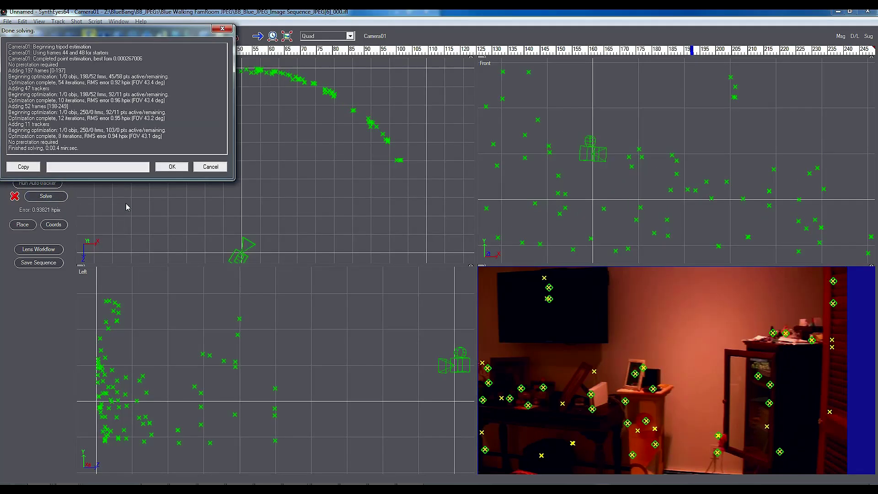
left_click(172, 167)
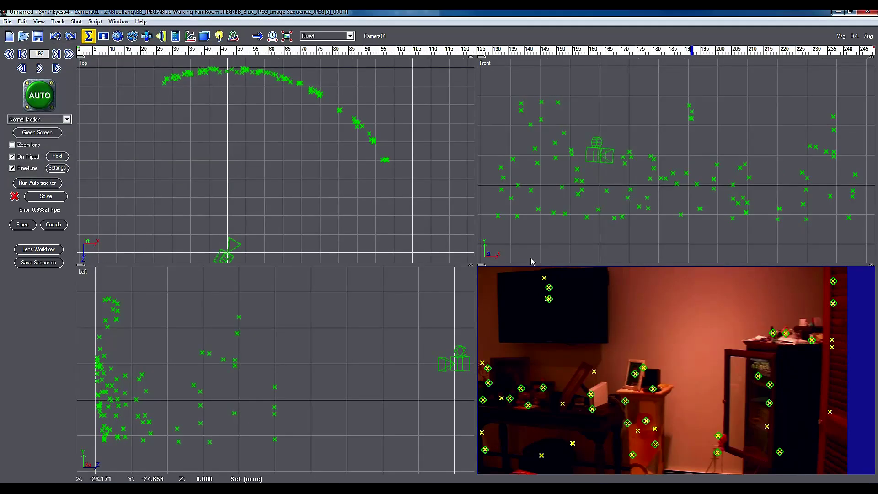
Examine the lens distortion grid over the playing footage and check the tracker cleanup settings for remaining high-error trackers
left_click(162, 37)
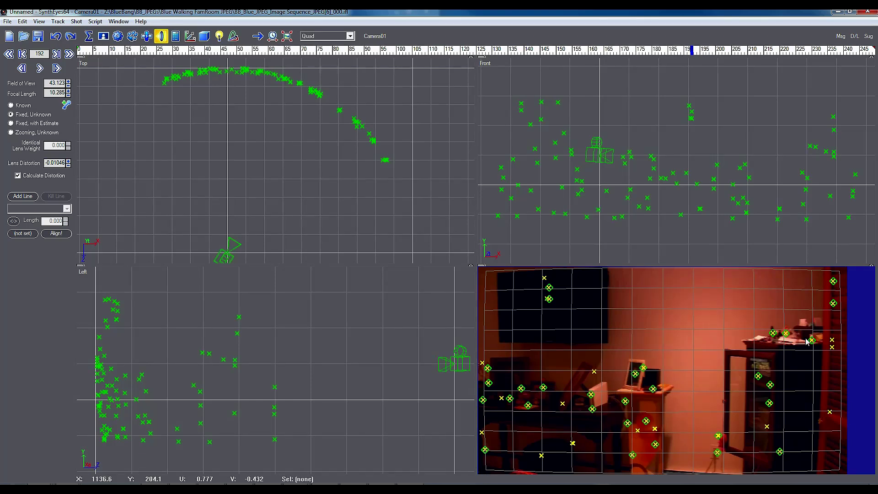
key("space")
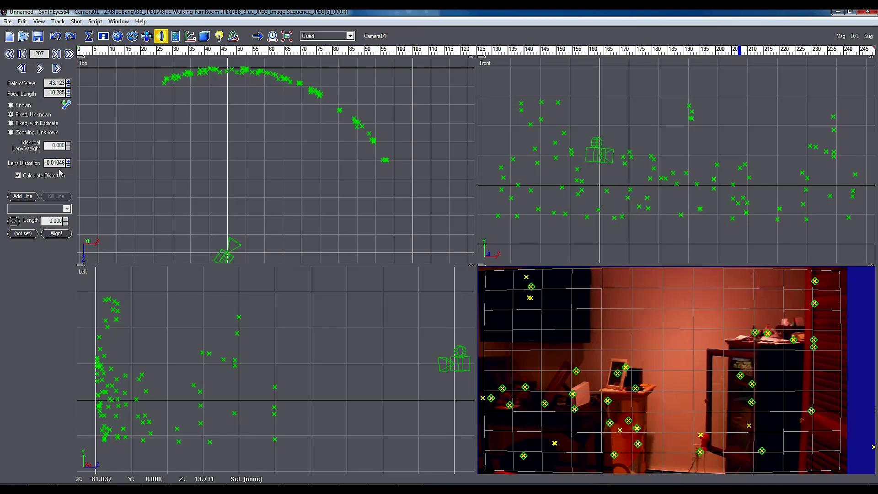
left_click(88, 37)
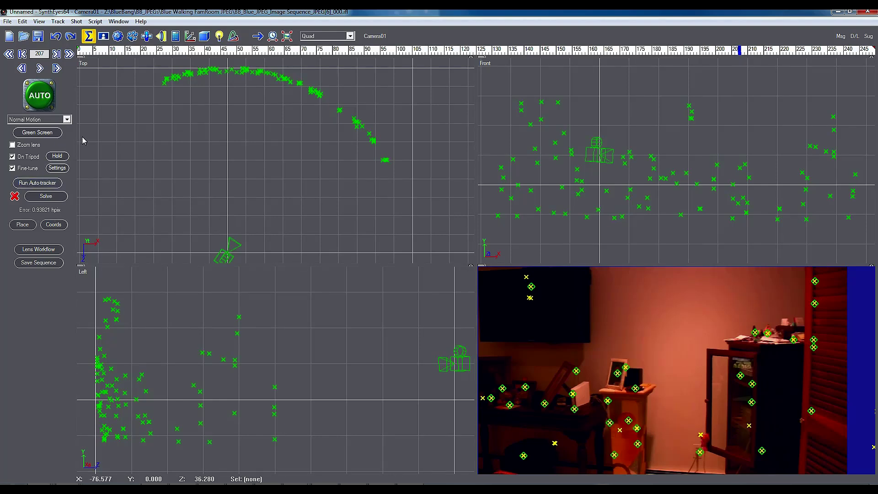
key("shift+c")
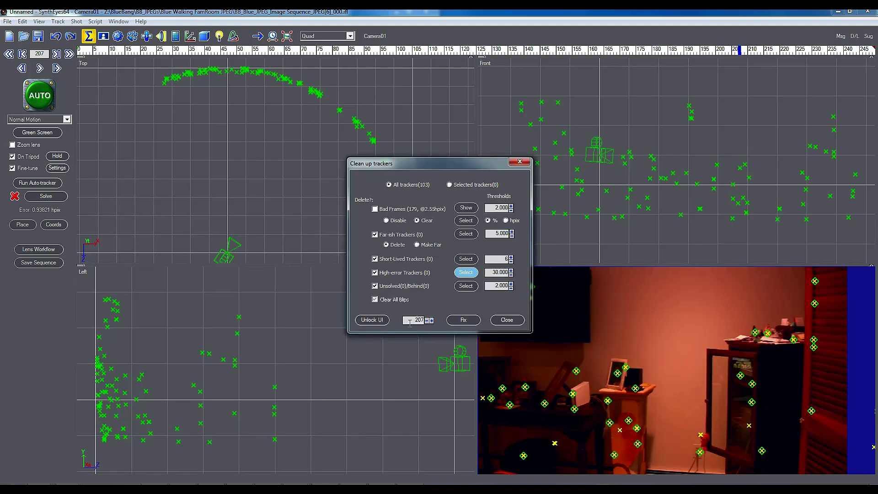
left_click(507, 320)
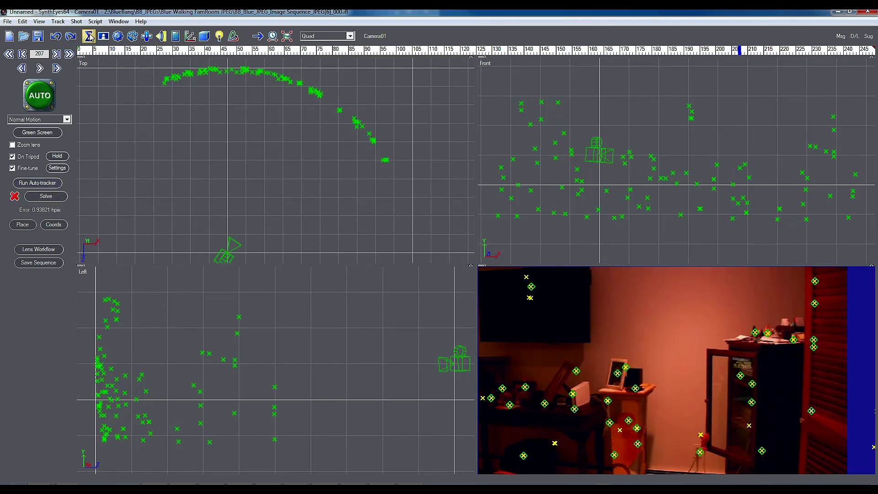
Select the calculated lens distortion value for the solved camera and note it down in Notepad
left_click(161, 37)
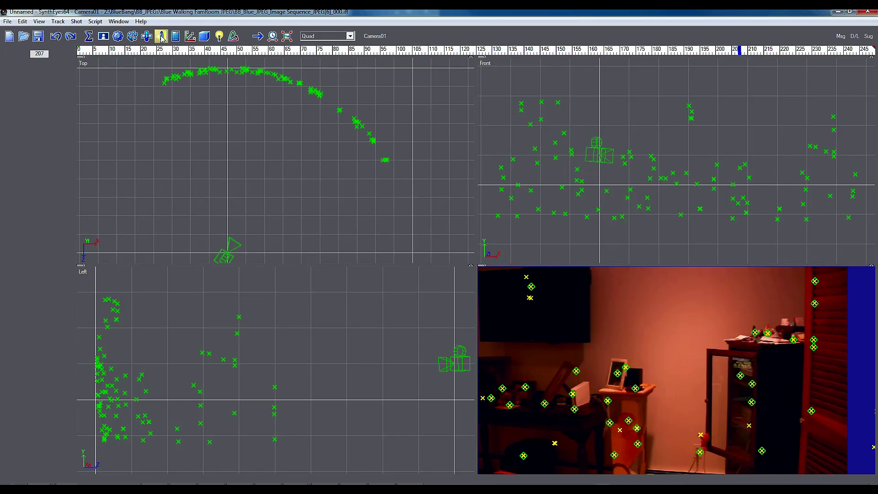
double_click(48, 163)
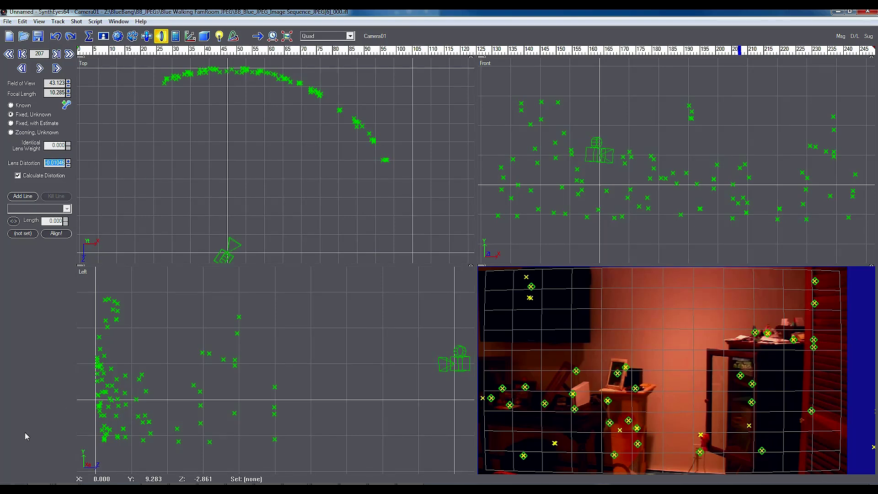
left_click(32, 483)
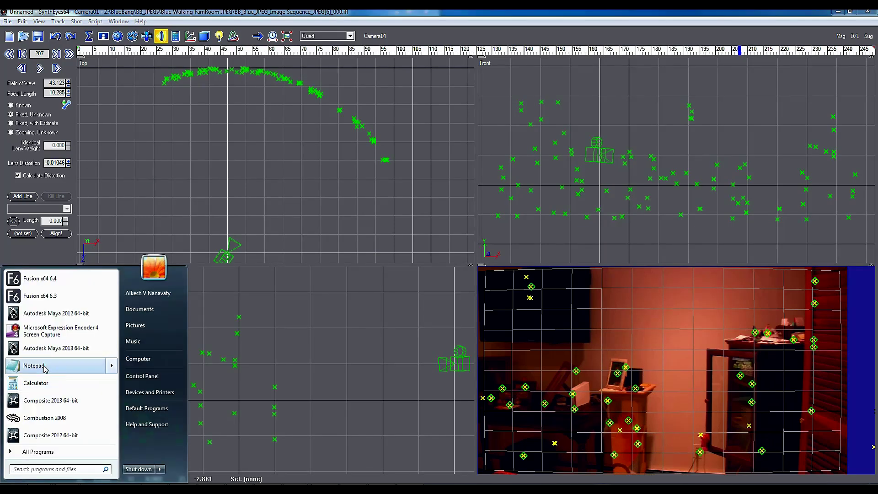
left_click(382, 286)
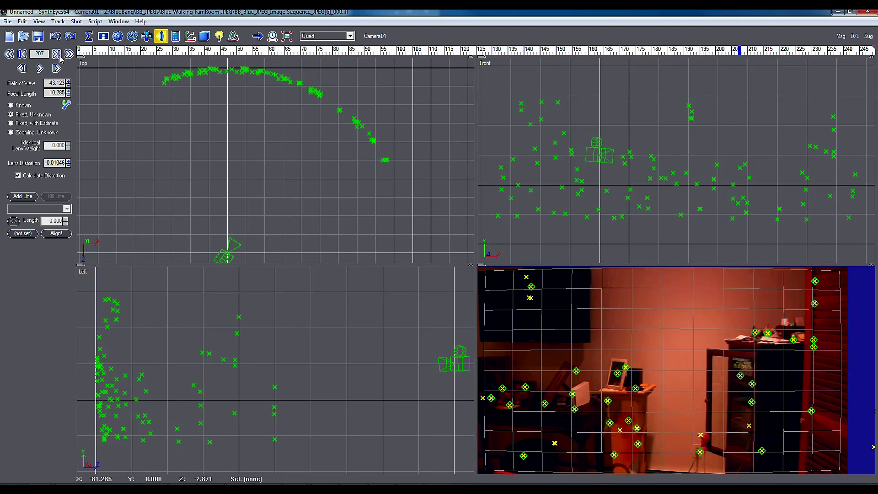
Run the Lens Workflow on the shot with Undistorted(1) as the final output and a margin of 2
left_click(86, 39)
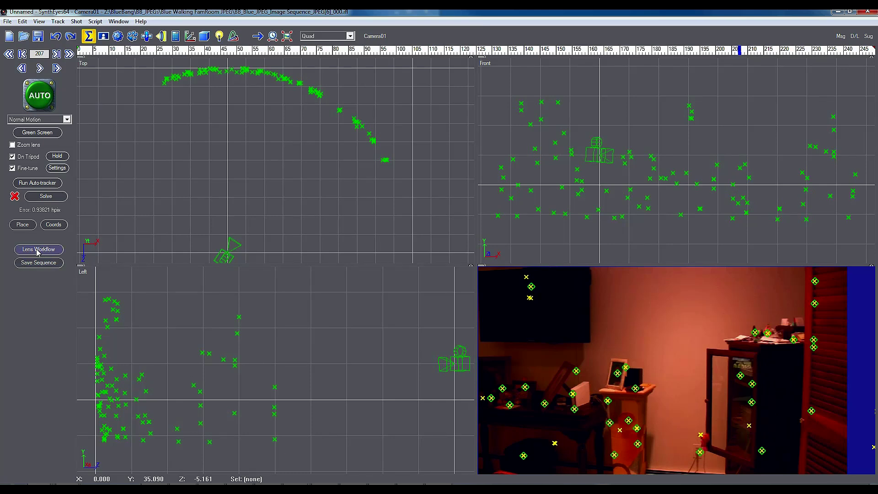
key("space")
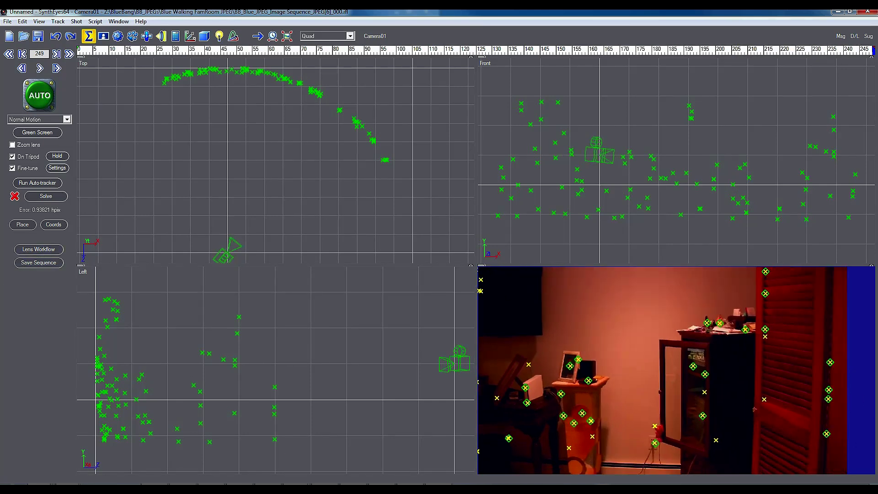
mouse_move(871, 50)
left_mouse_down()
mouse_move(720, 51)
mouse_move(804, 59)
left_mouse_up()
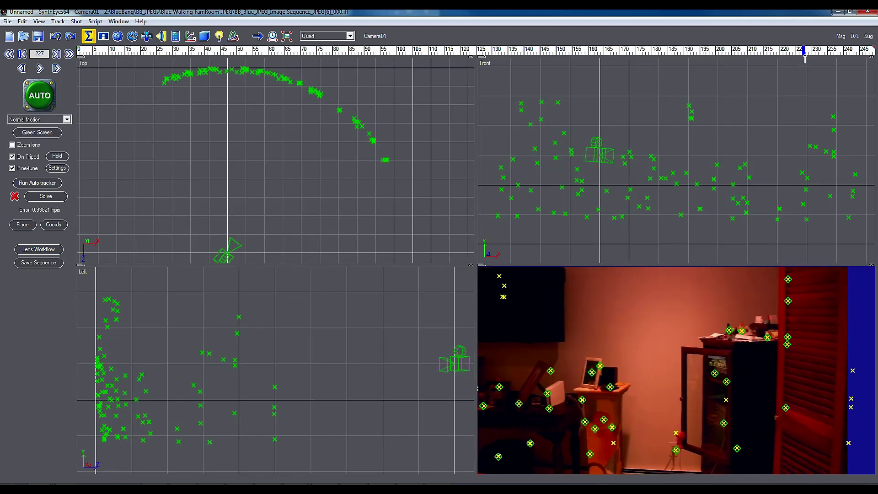
left_click(36, 249)
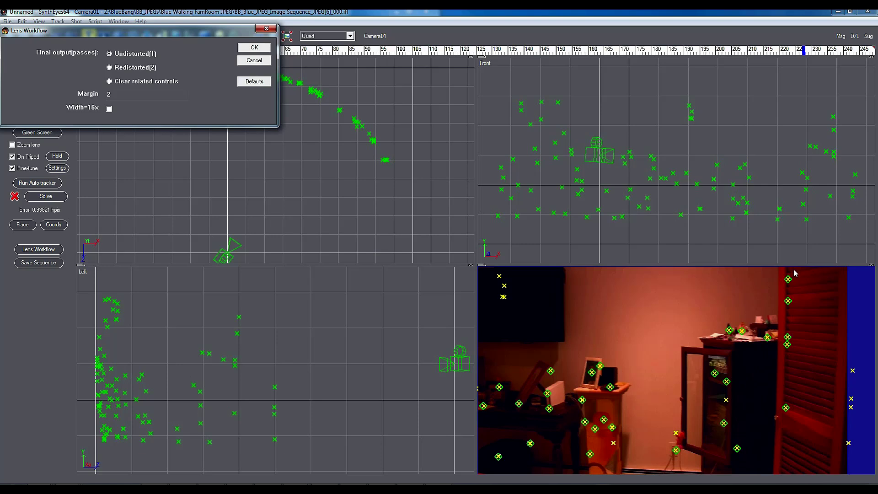
left_click(254, 48)
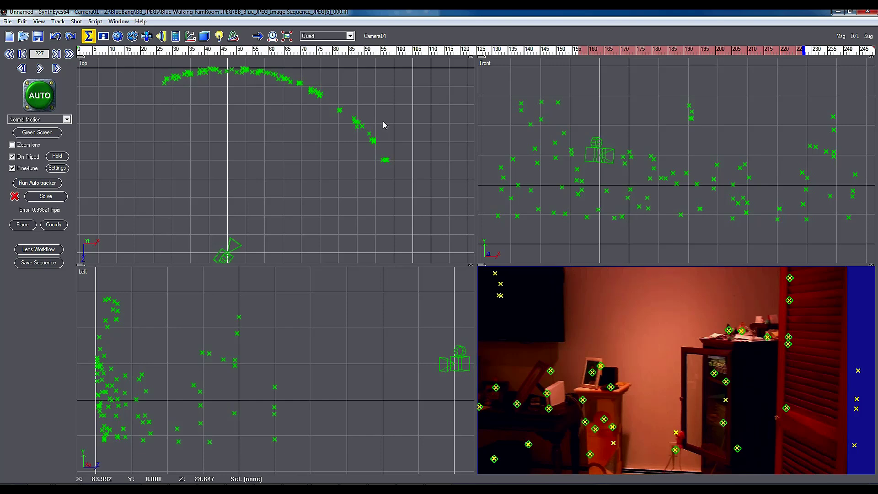
Examine the undistorted lens grid at frame 0 and check the options for saving the processed image sequence
left_click(162, 36)
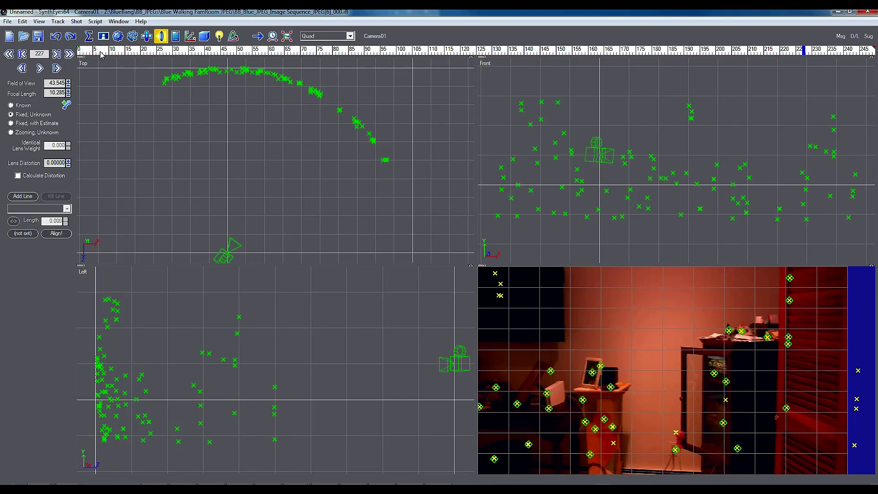
left_click_drag(102, 51, 78, 51)
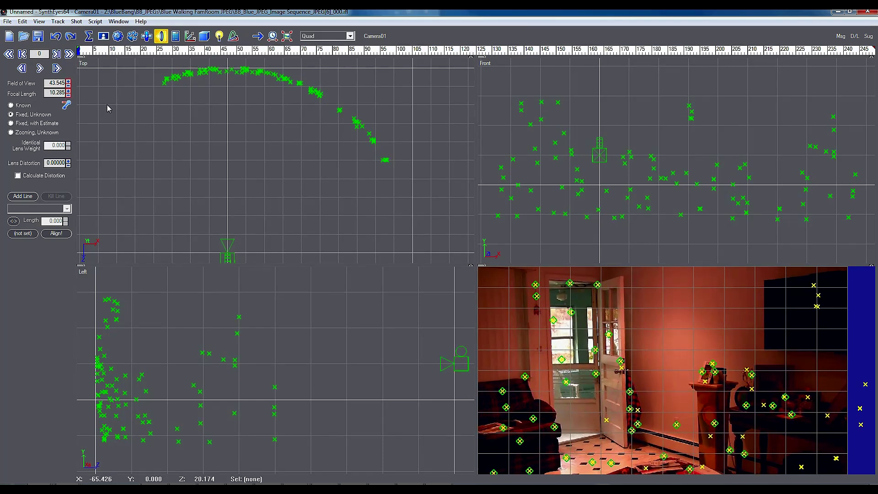
left_click(88, 36)
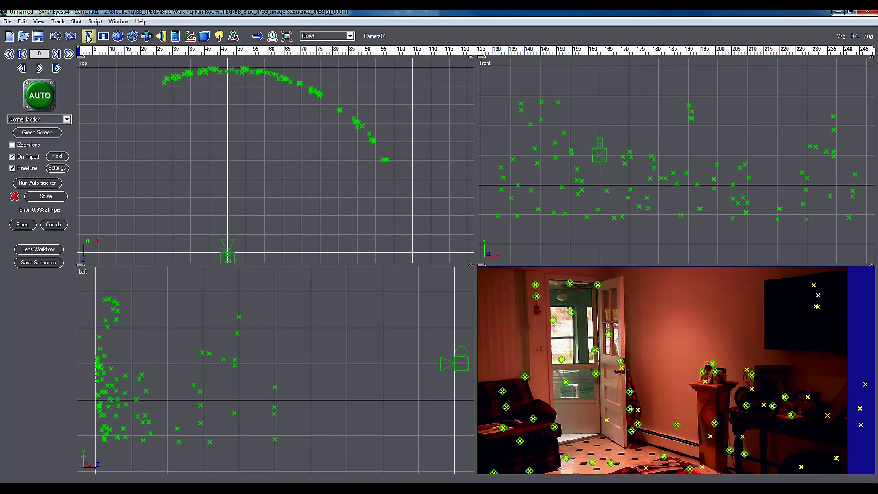
left_click(51, 264)
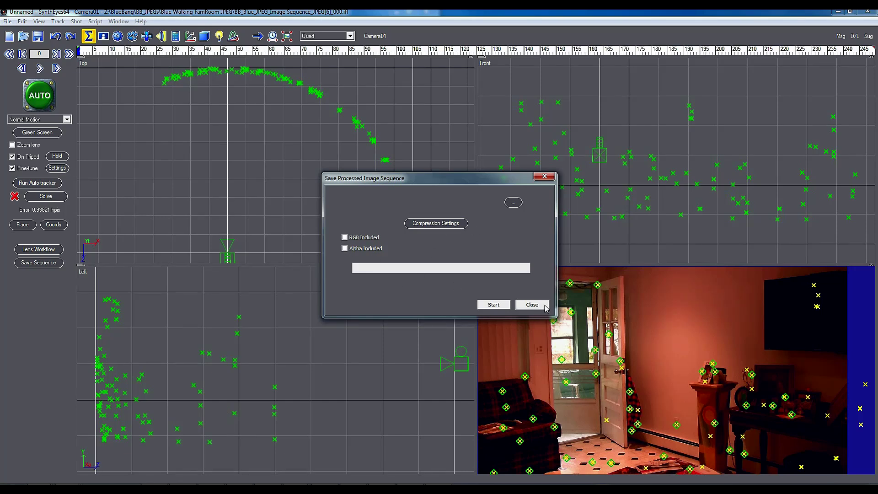
left_click(540, 306)
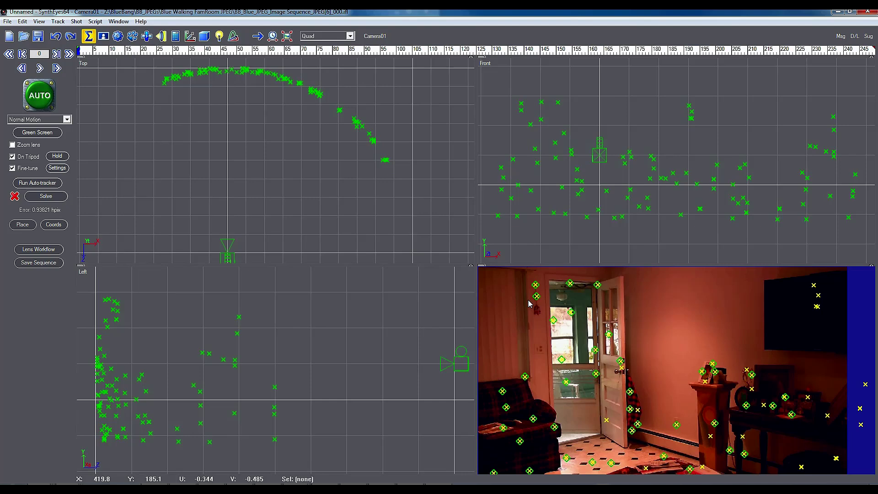
Select all trackers and examine their arrangement around the tripod camera in the top view
left_click_drag(91, 53, 80, 103)
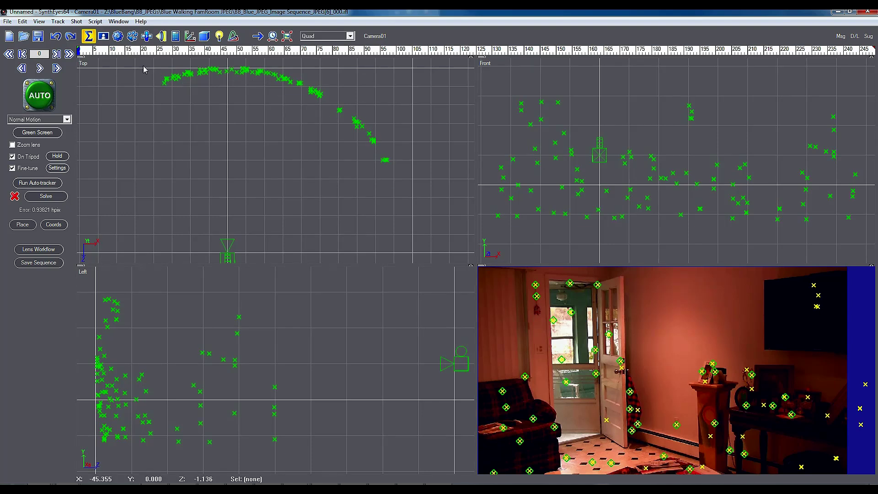
mouse_move(144, 69)
left_mouse_down()
mouse_move(173, 87)
mouse_move(327, 125)
mouse_move(402, 173)
mouse_move(379, 97)
mouse_move(339, 80)
left_mouse_up()
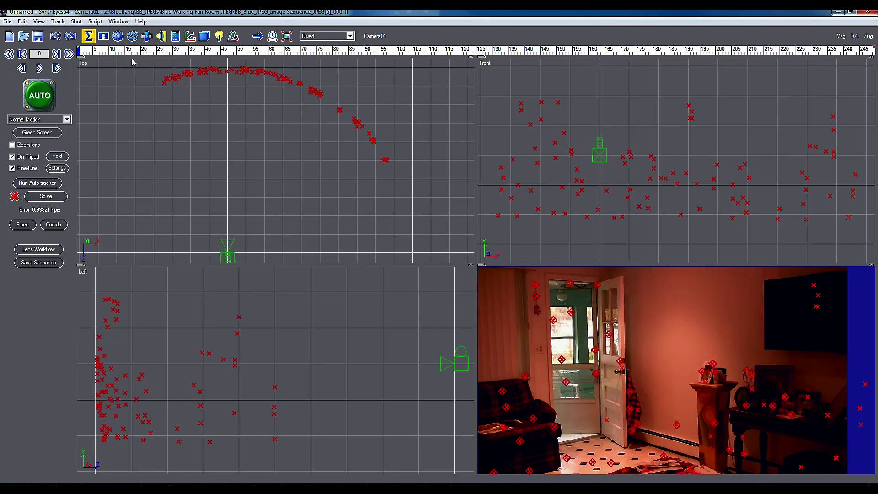
left_click_drag(103, 53, 88, 51)
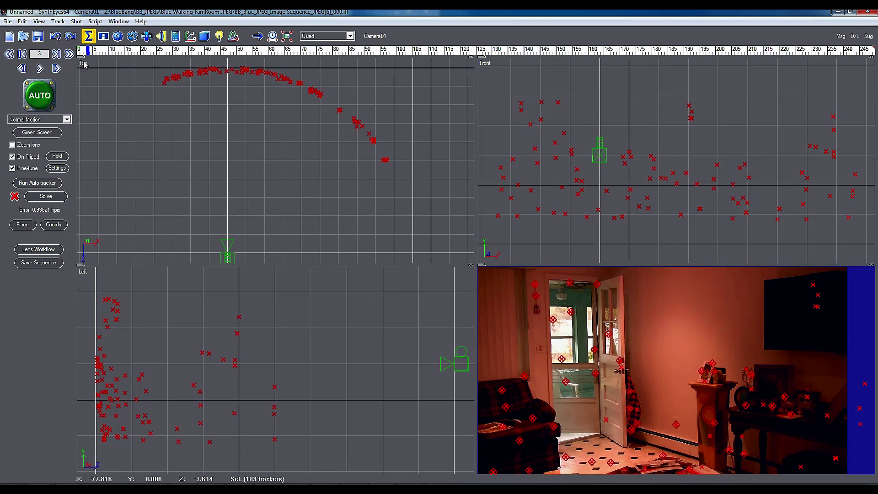
mouse_move(88, 51)
left_mouse_down()
mouse_move(256, 53)
mouse_move(343, 69)
mouse_move(429, 99)
mouse_move(537, 112)
mouse_move(258, 75)
left_mouse_up()
key("Home")
middle_click_drag(224, 110, 264, 186)
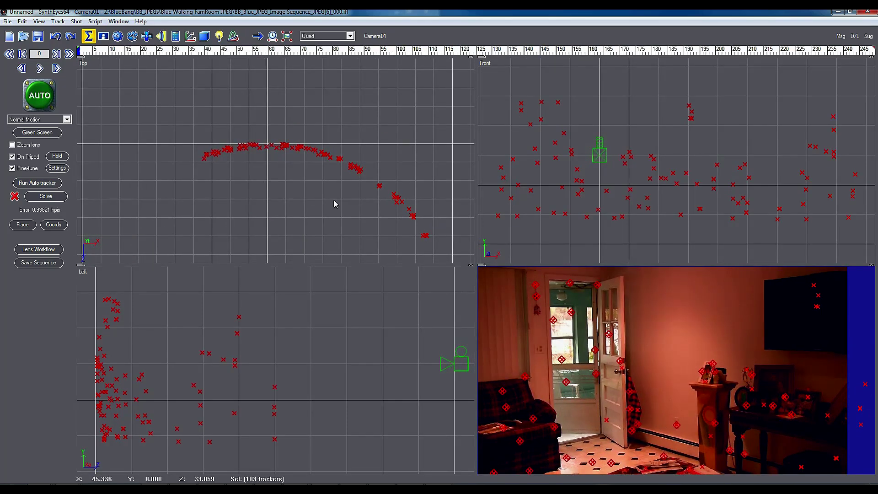
middle_click_drag(370, 211, 301, 157)
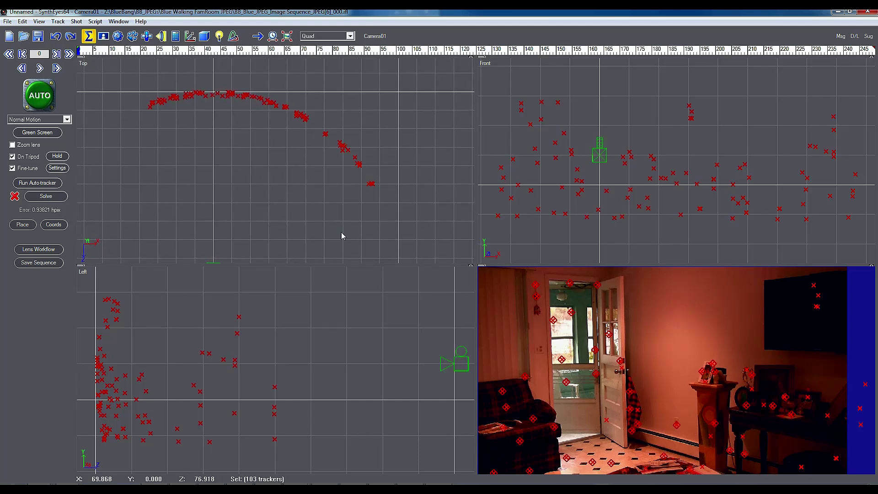
middle_click_drag(264, 278, 290, 249)
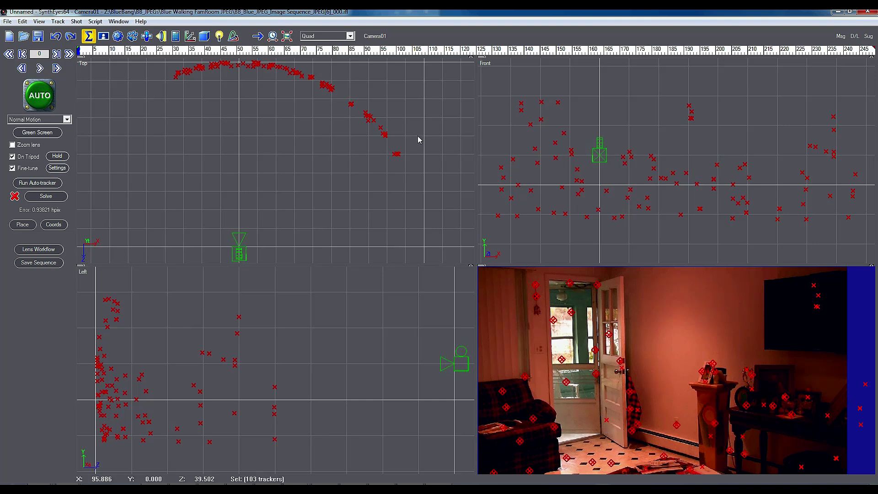
Switch to the Quad Perspective layout and lock the perspective view to Camera01, keeping the shot at frame 0
left_click(350, 36)
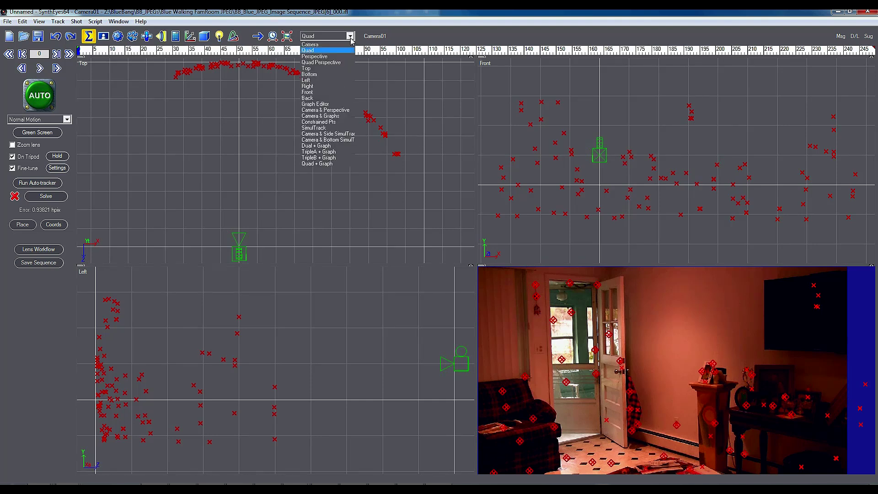
left_click(344, 63)
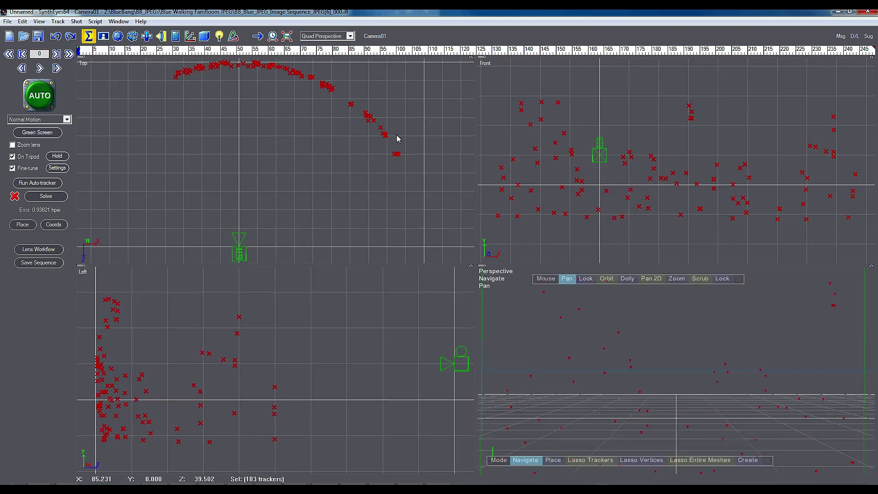
left_click(721, 278)
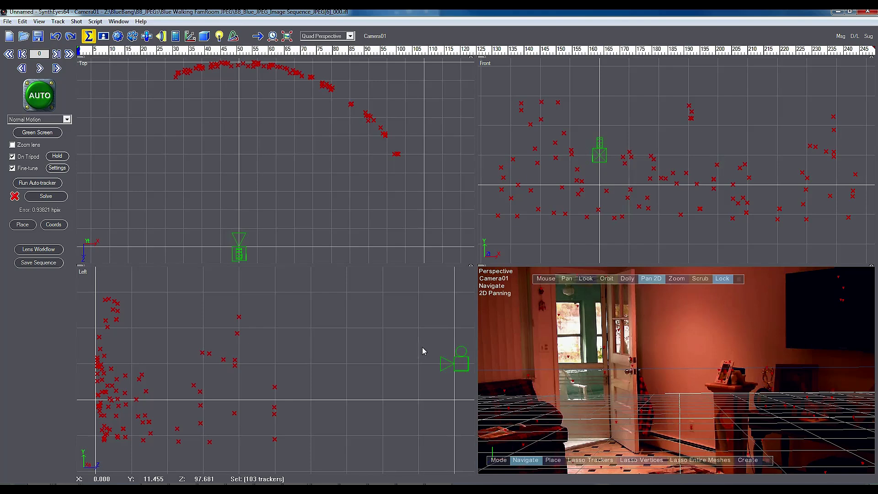
key("space")
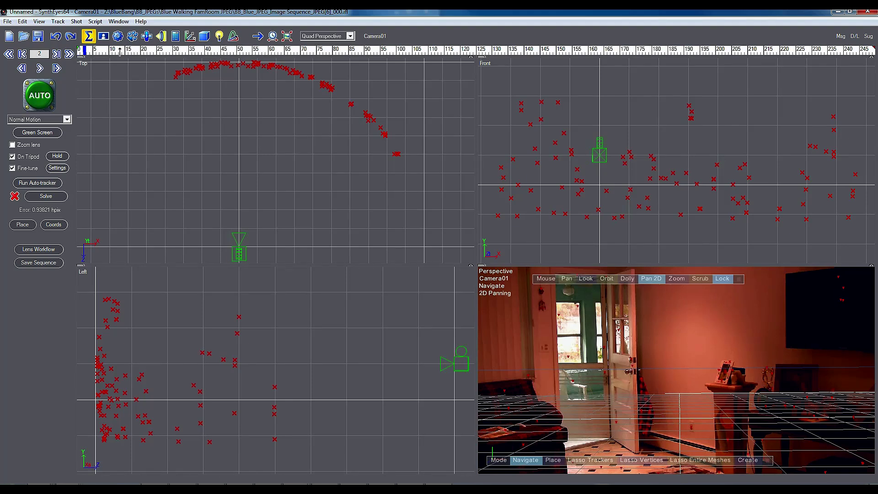
key("Home")
Select Camera01 in the 3D controls and enable whole-scene transformation
left_click(204, 35)
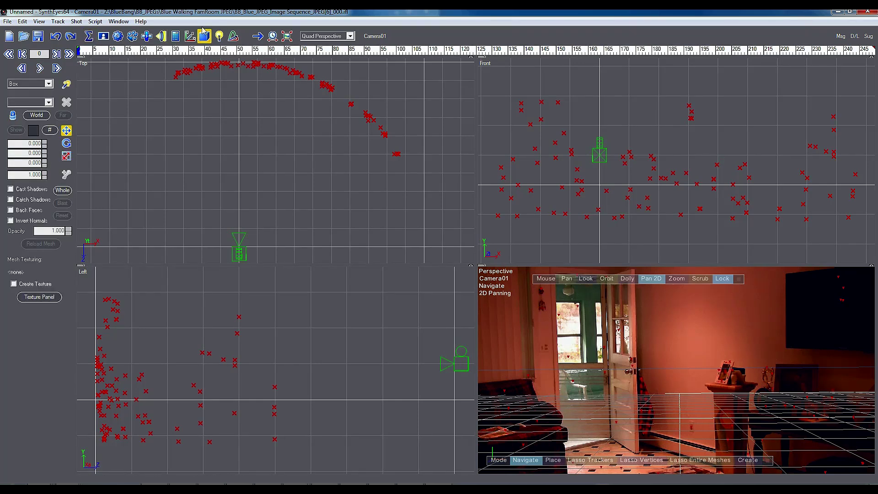
left_click(49, 102)
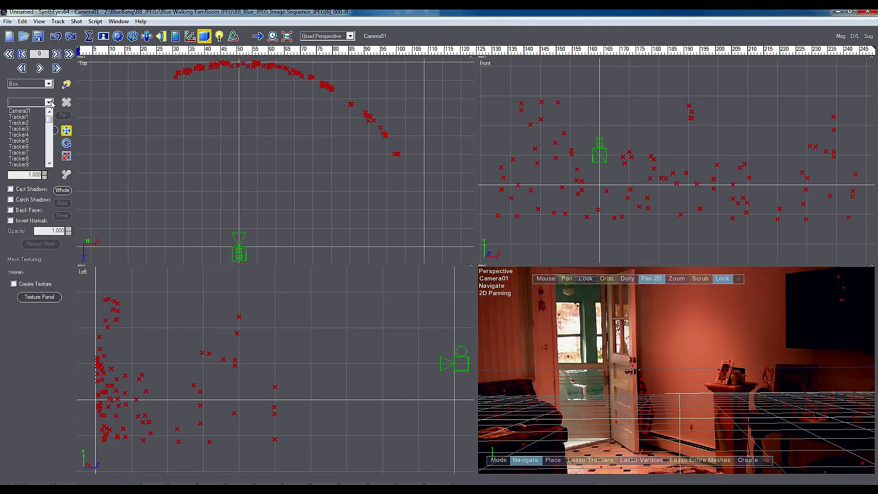
left_click(27, 113)
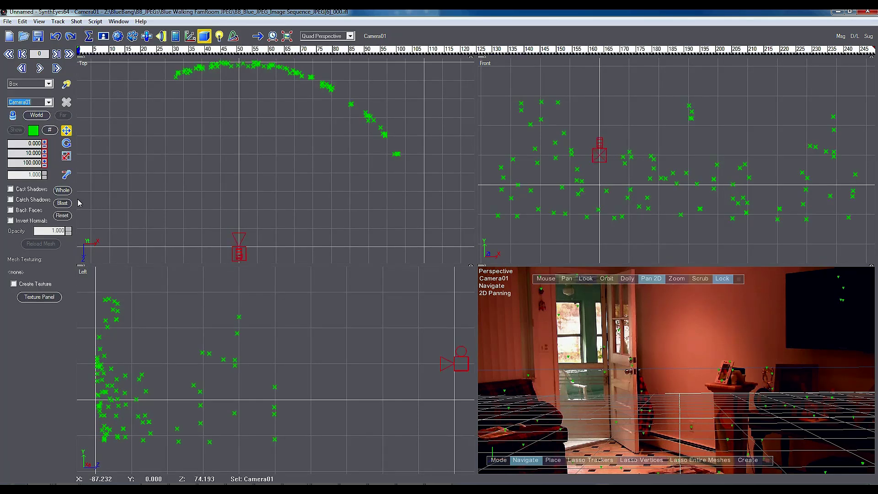
left_click(61, 191)
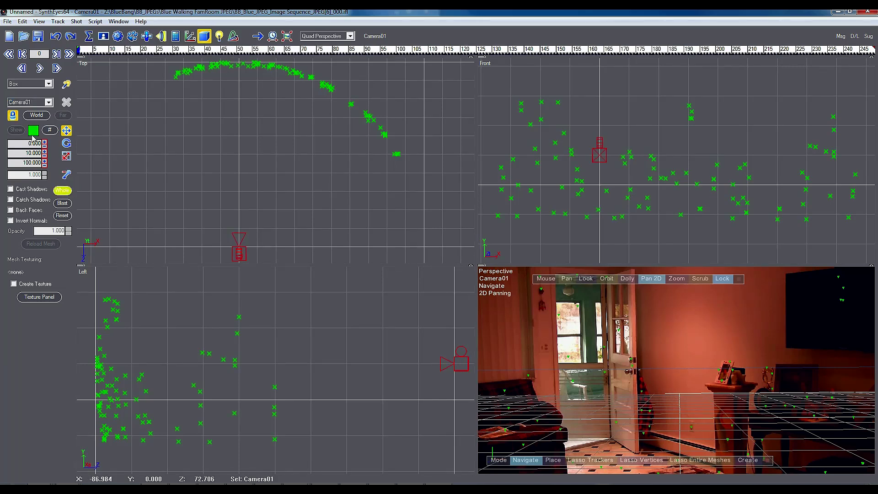
Rotate the whole scene to a pan of about -29.3° and move the camera to about X -23.3, Z 65.8
left_click(66, 143)
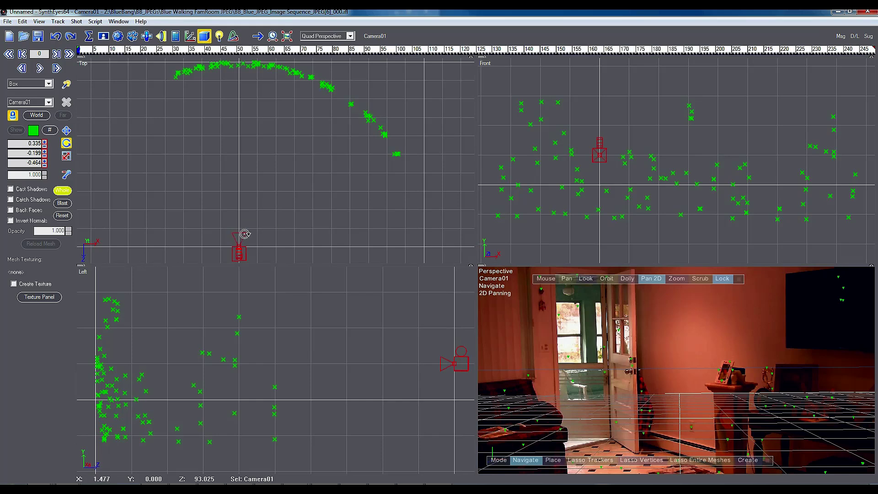
left_click_drag(244, 234, 317, 274)
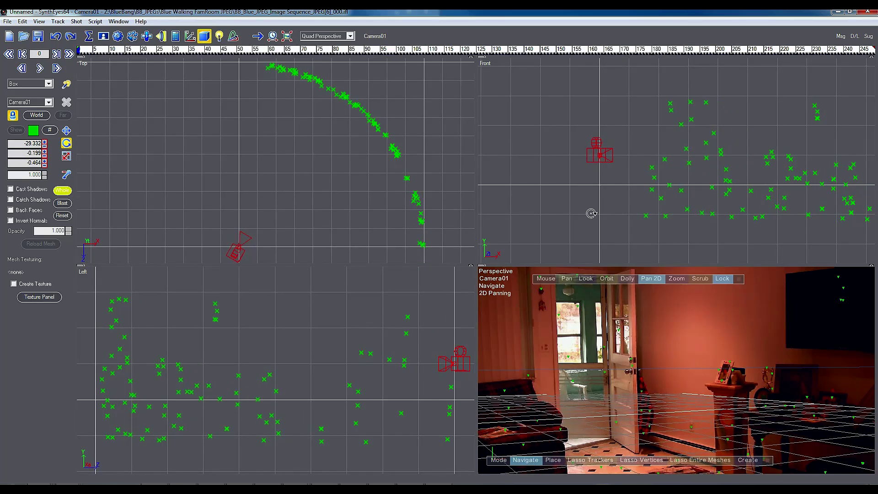
left_click(66, 131)
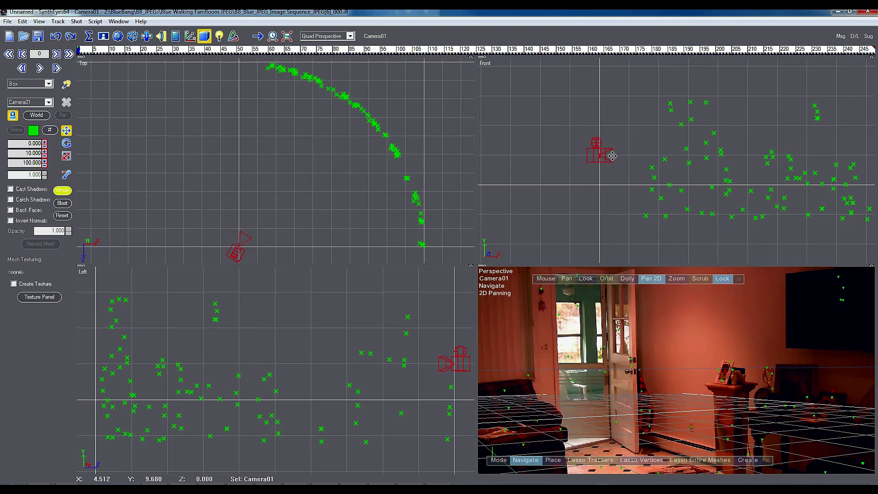
left_click_drag(241, 248, 182, 216)
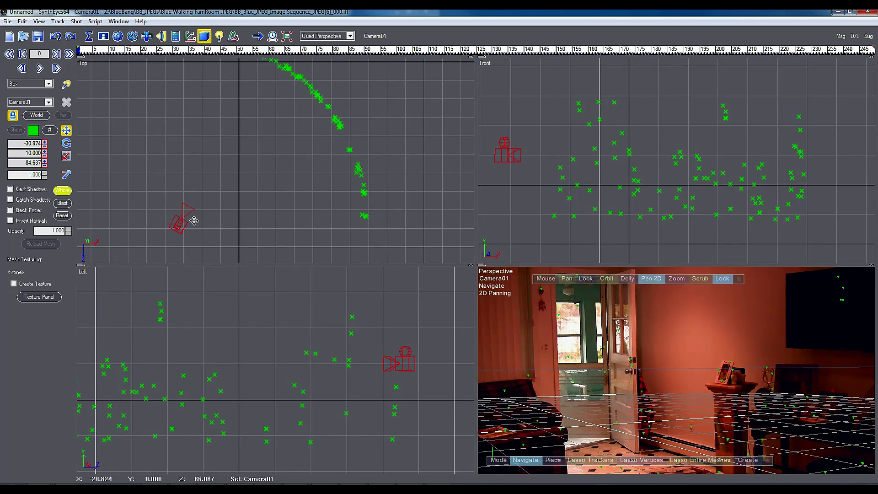
left_click_drag(181, 220, 194, 187)
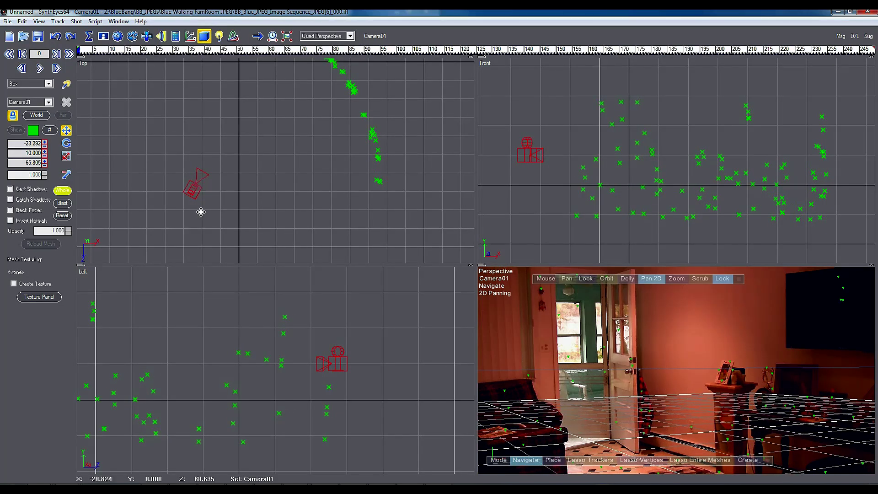
Rotate the whole scene to about -3.6° tilt and -6.6° roll, and move the camera to about X -20.5, Y 12.9
left_click(66, 143)
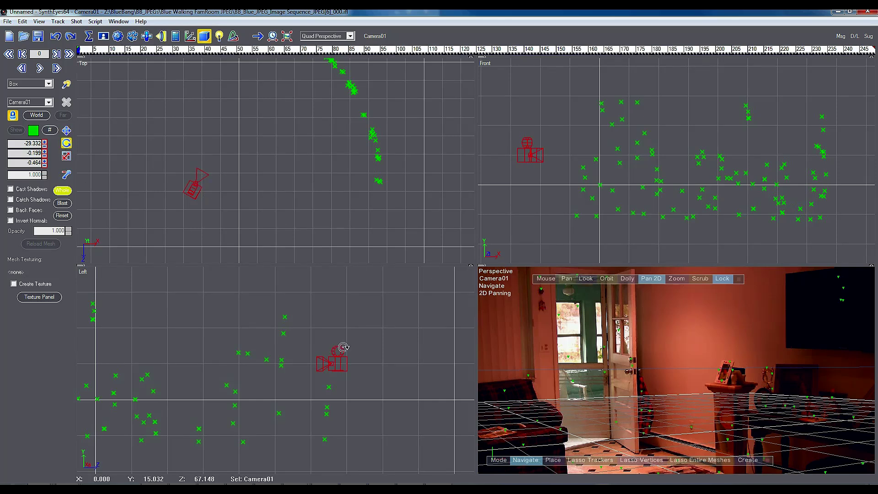
left_click_drag(337, 348, 352, 356)
left_click_drag(549, 174, 552, 184)
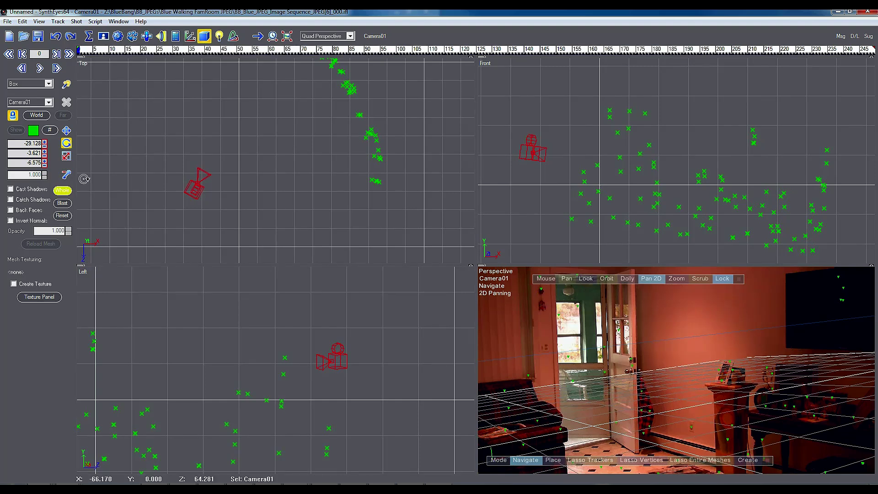
left_click(67, 130)
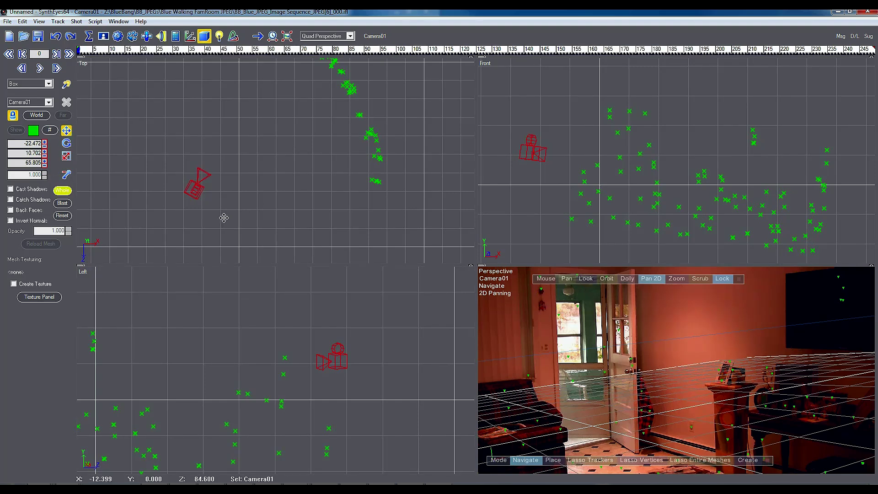
left_click_drag(529, 146, 535, 140)
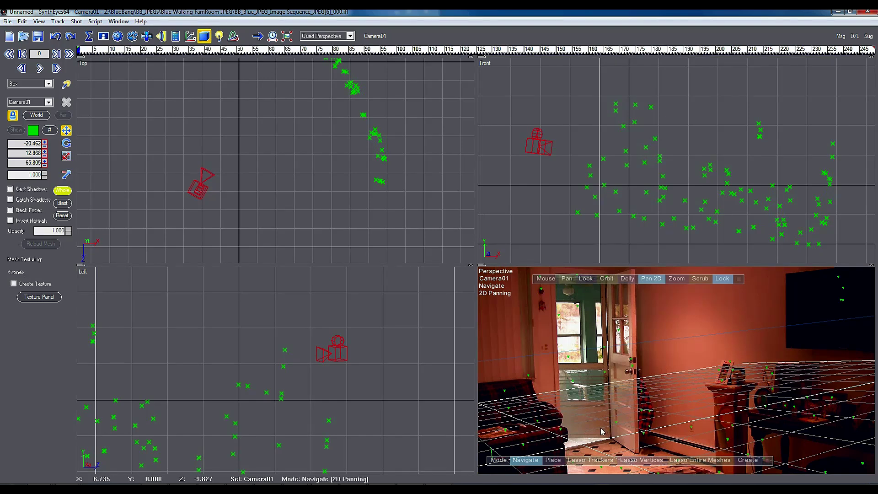
View the Maya ASCII Scene export dialog and close it without exporting
left_click(7, 21)
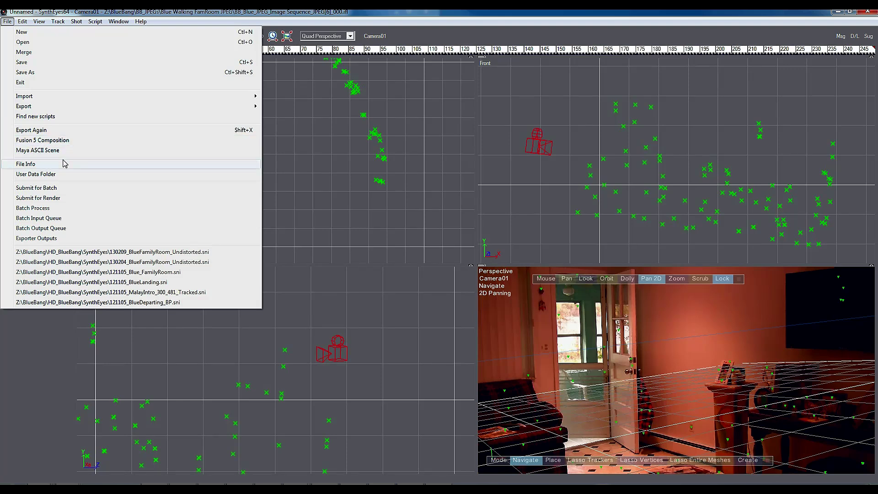
left_click(110, 150)
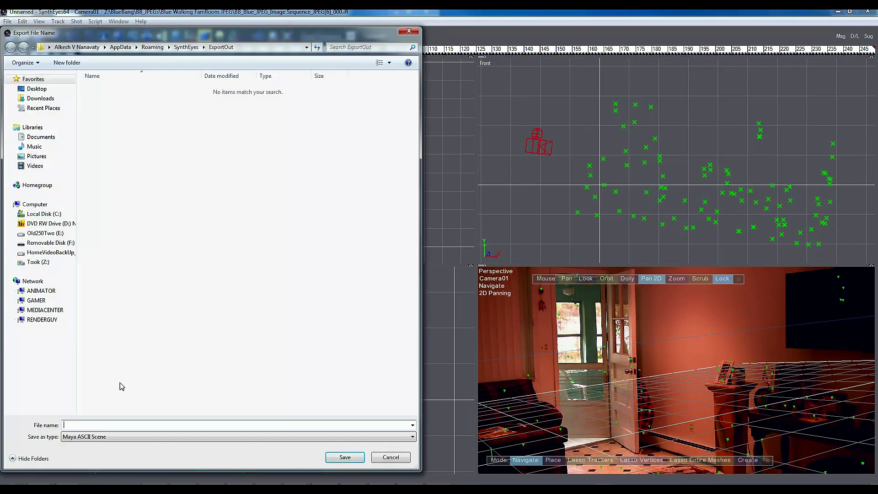
left_click(391, 457)
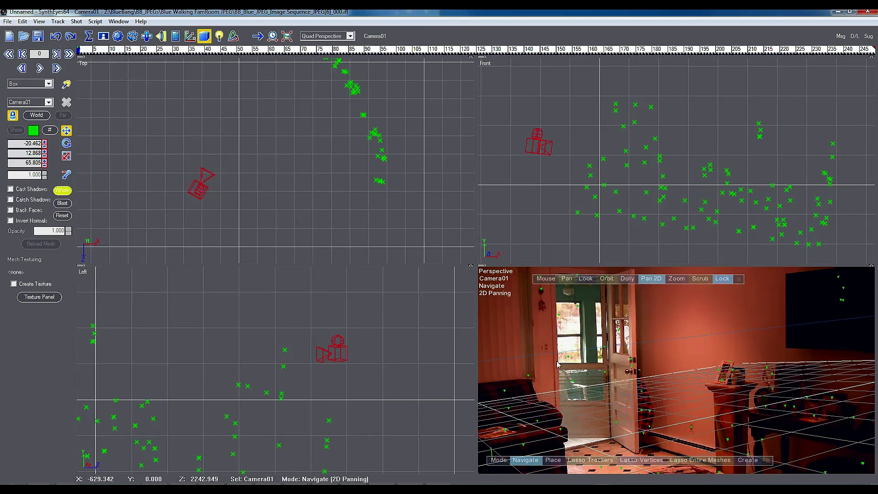